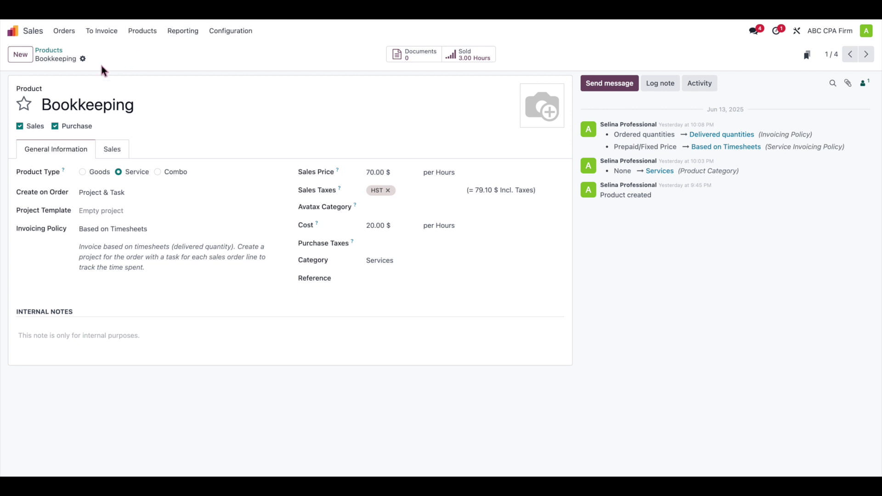
# Open sales order S00011 for Labubu Inc. from the quotations and view its linked project
pyautogui.click(67, 33)
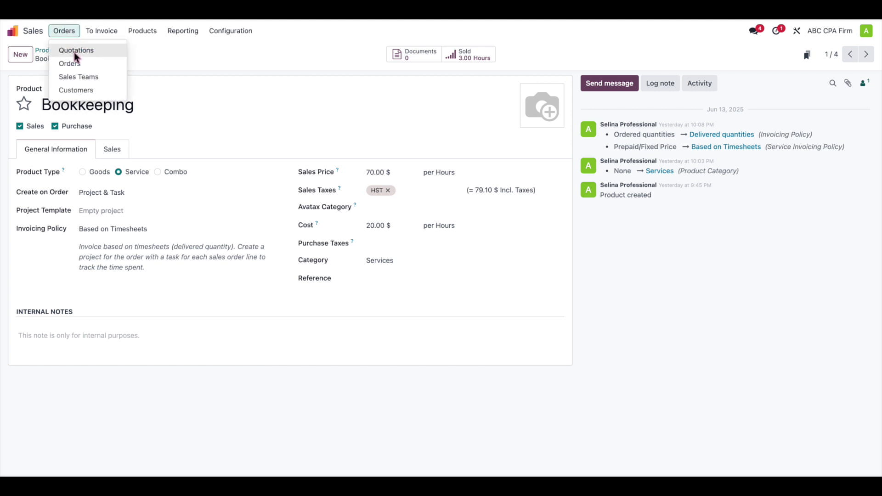
pyautogui.click(74, 51)
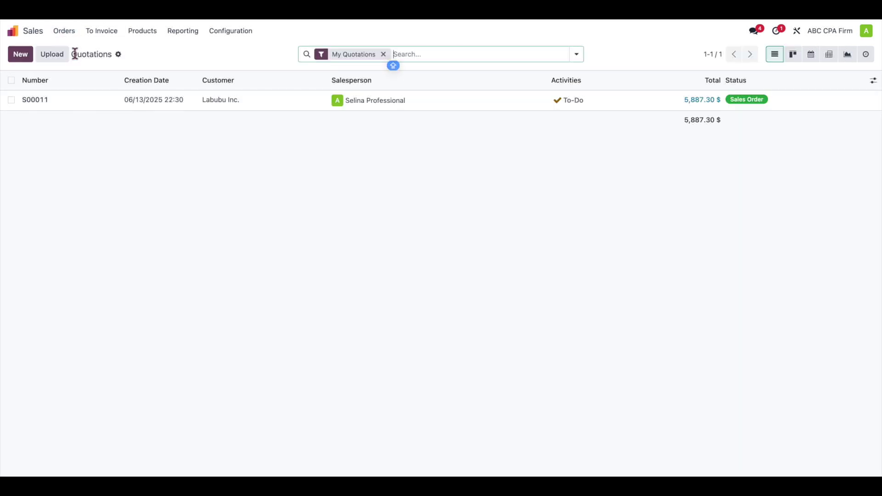
pyautogui.click(47, 101)
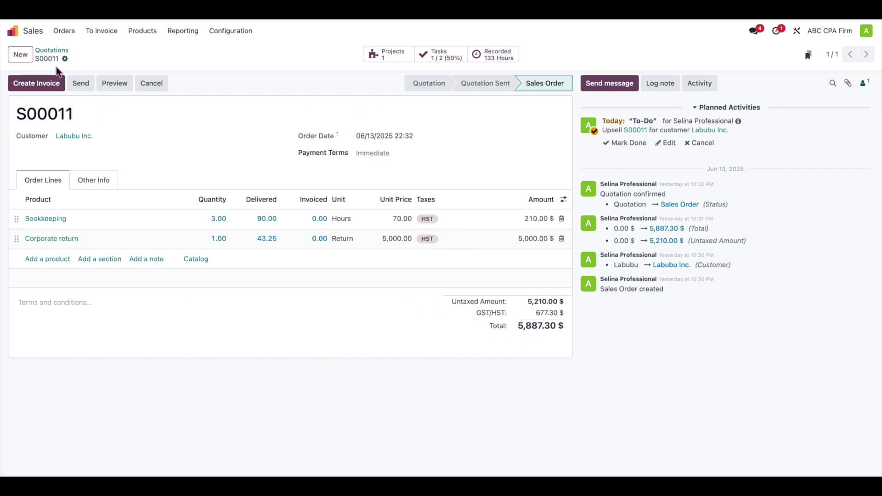
pyautogui.click(380, 58)
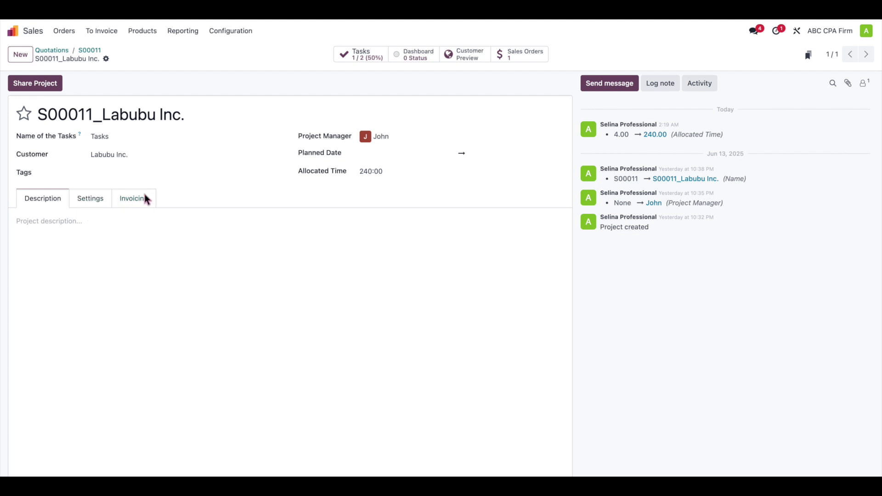
# Open the task board of project S00011_Labubu Inc., from the sales order's project and from the Project app's overview
pyautogui.click(373, 58)
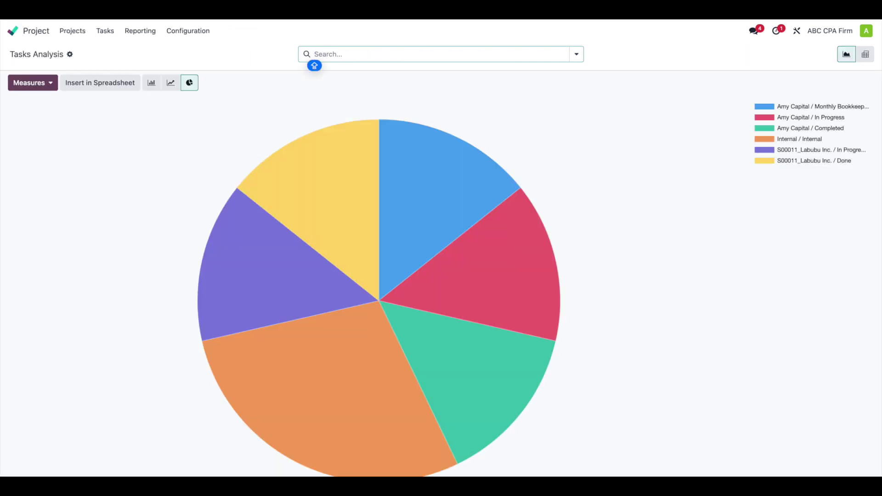
pyautogui.click(81, 32)
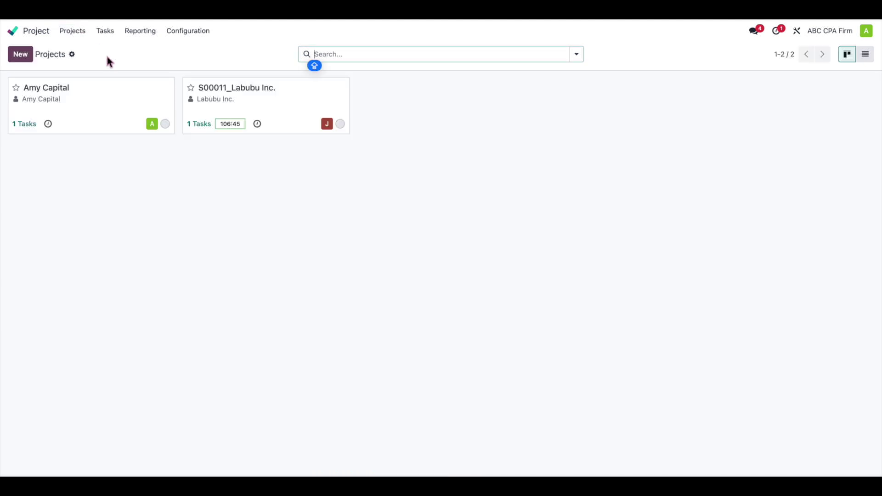
pyautogui.click(225, 105)
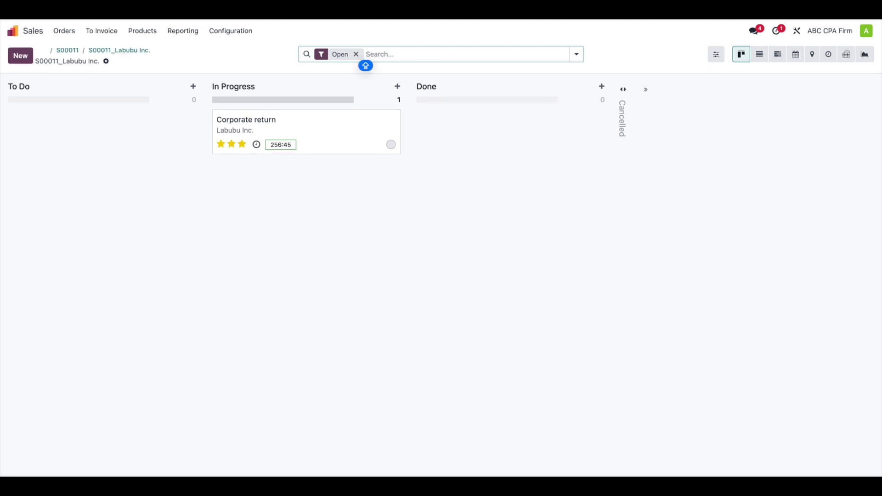
# Rename the Done stage of the S00011_Labubu Inc. task board to Completed and save it
pyautogui.click(434, 87)
pyautogui.click(587, 87)
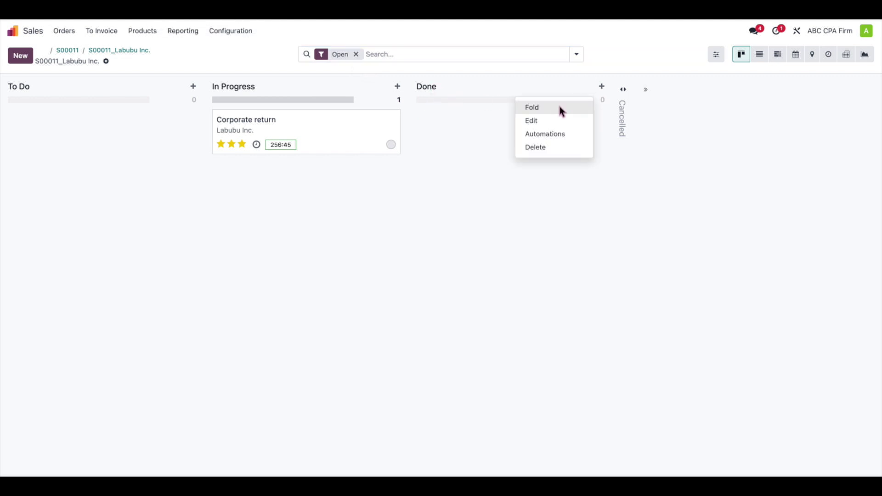
pyautogui.click(533, 120)
pyautogui.hotkey('ctrl', 'a')
pyautogui.press('BackSpace')
pyautogui.click(273, 252)
pyautogui.write('COMPL')
pyautogui.press('BackSpace')
pyautogui.press('BackSpace')
pyautogui.press('BackSpace')
pyautogui.press('BackSpace')
pyautogui.write('ompl')
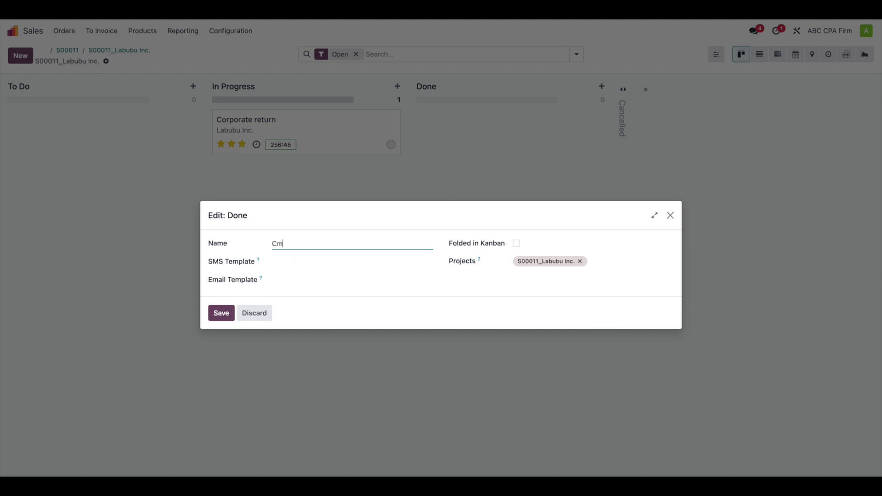
pyautogui.write('eted')
pyautogui.click(225, 314)
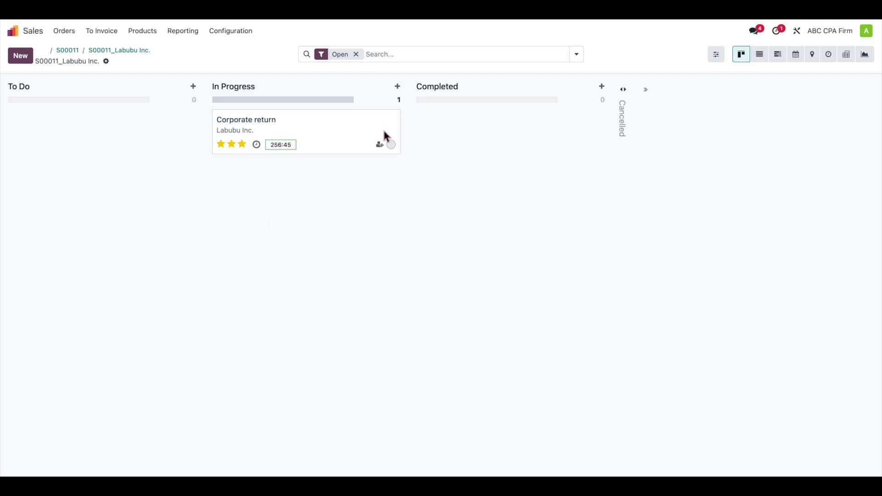
# Remove the Open filter from the task board so that finished tasks such as Bookkeeping are included
pyautogui.click(356, 54)
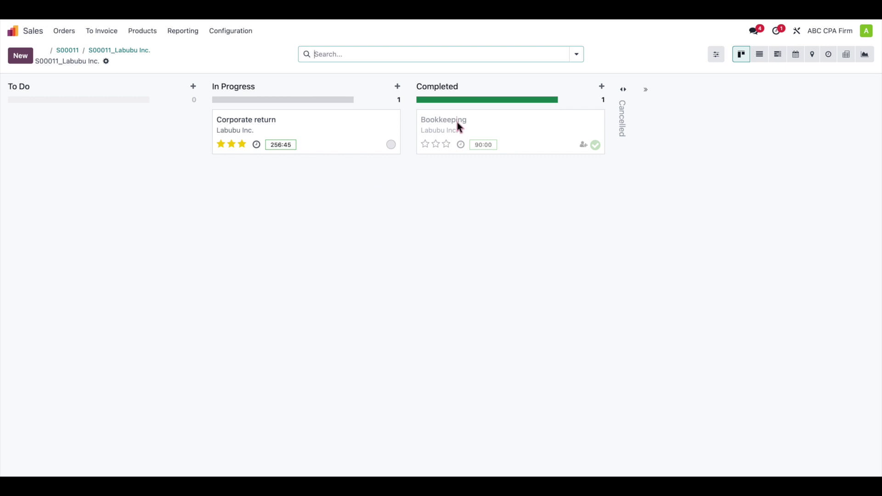
pyautogui.moveTo(459, 125)
pyautogui.mouseDown()
pyautogui.moveTo(295, 177)
pyautogui.moveTo(268, 177)
pyautogui.moveTo(508, 97)
pyautogui.moveTo(469, 124)
pyautogui.mouseUp()
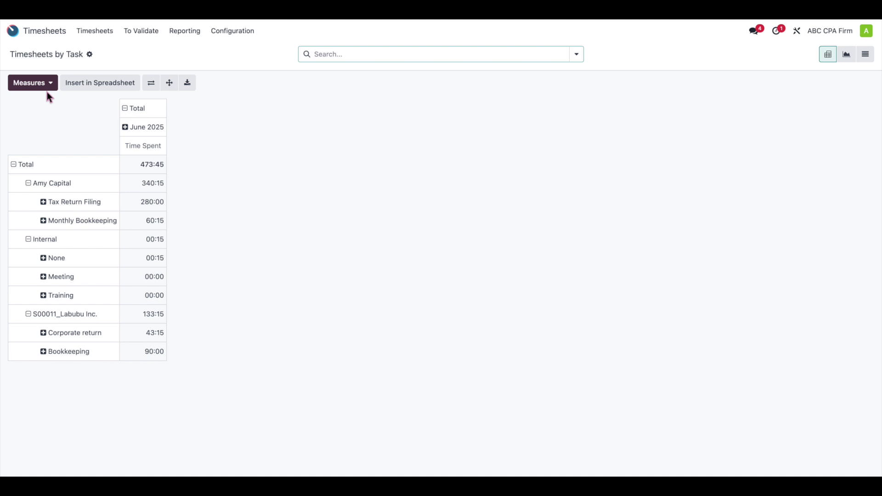
# Switch to the Timesheets app, open My Timesheets and browse the following and preceding weeks
pyautogui.click(105, 34)
pyautogui.click(94, 54)
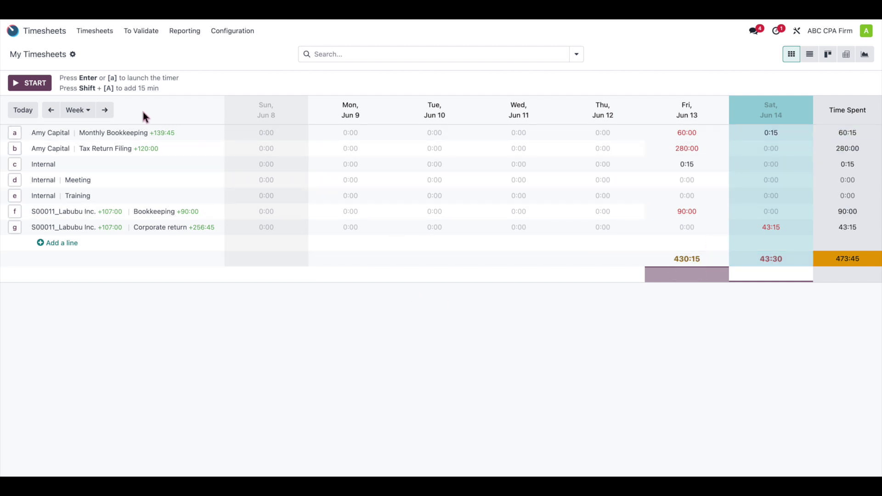
pyautogui.click(108, 115)
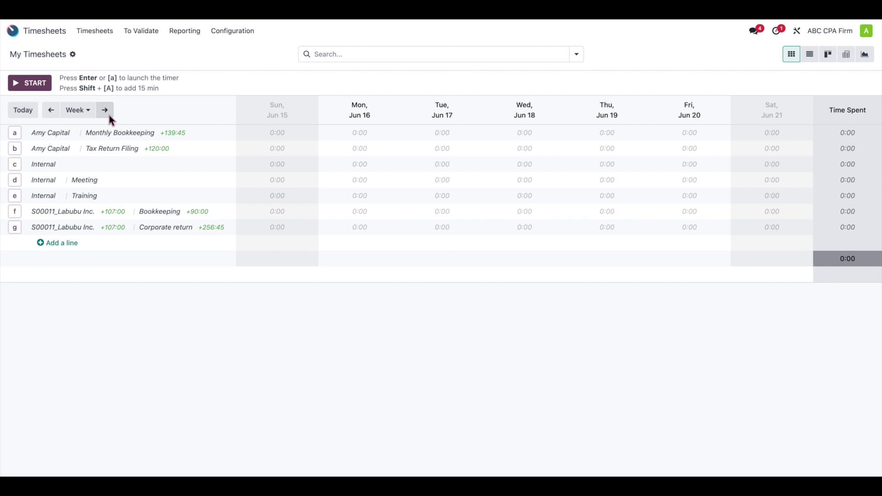
pyautogui.click(109, 115)
pyautogui.click(55, 113)
pyautogui.click(55, 113)
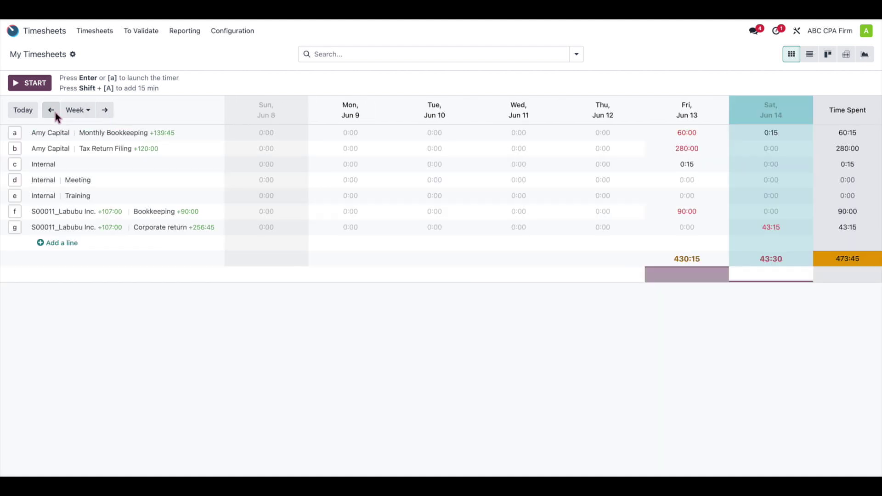
pyautogui.click(51, 110)
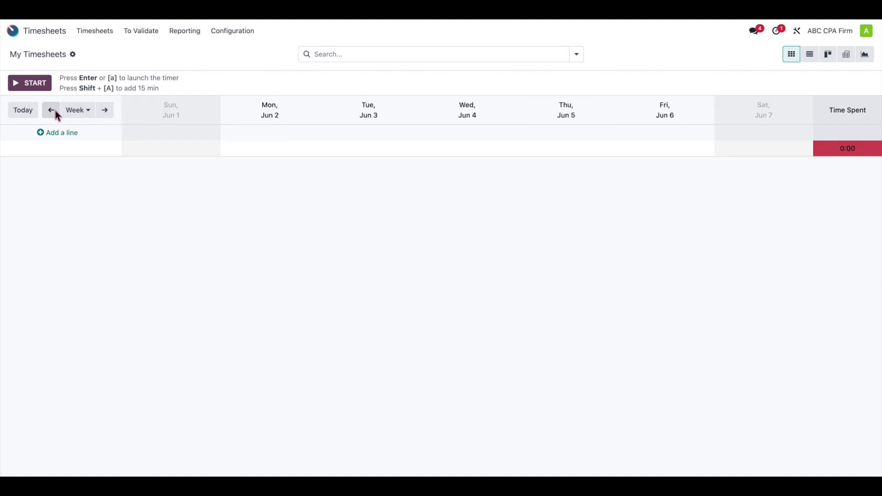
# In the week of June 8 to 14, set the Monthly Bookkeeping time for Friday, June 13 to 65:00
pyautogui.click(107, 114)
pyautogui.click(688, 134)
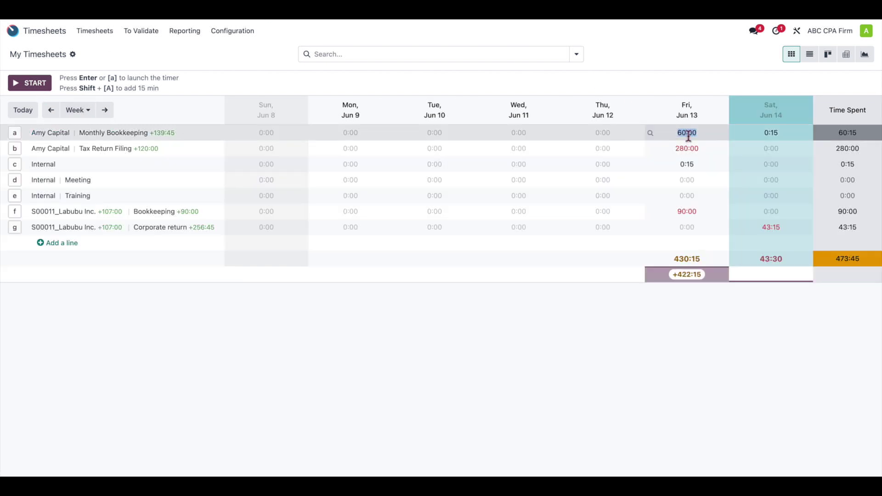
pyautogui.press('Return')
# Add the description "easy" to the Monthly Bookkeeping task, save it and return to My Timesheets
pyautogui.click(129, 135)
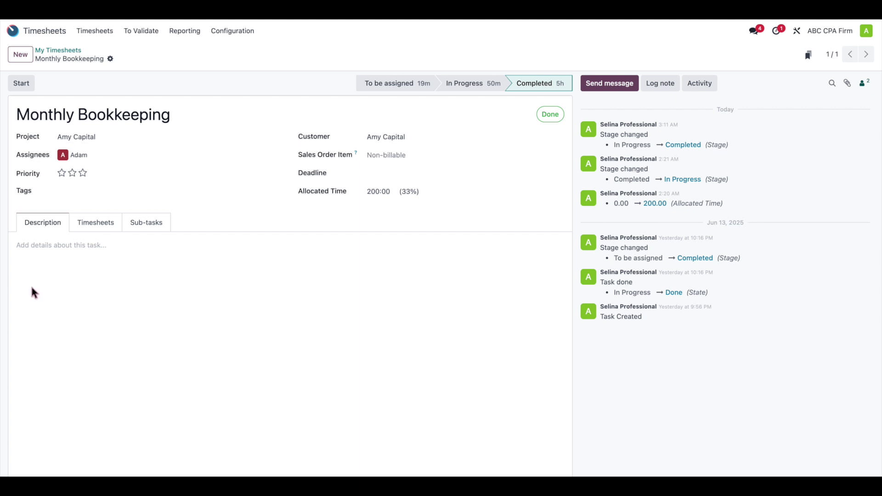
pyautogui.click(79, 246)
pyautogui.write('east')
pyautogui.press('BackSpace')
pyautogui.write('y')
pyautogui.press('Return')
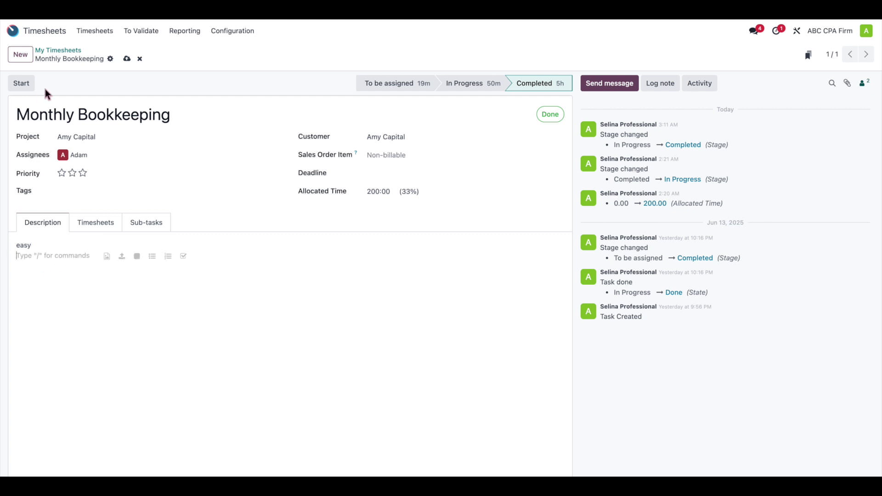
pyautogui.click(127, 59)
pyautogui.click(69, 52)
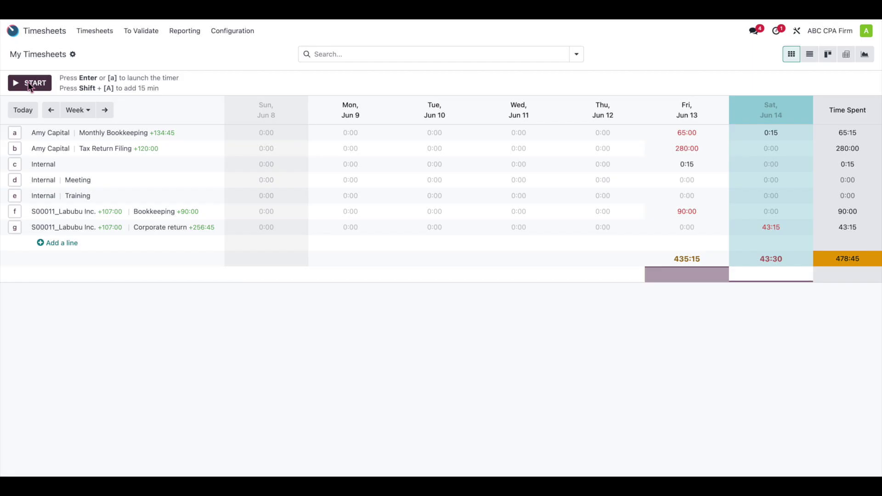
# Start a timesheet timer and assign it to the Internal project's Meeting task
pyautogui.click(27, 83)
pyautogui.click(387, 84)
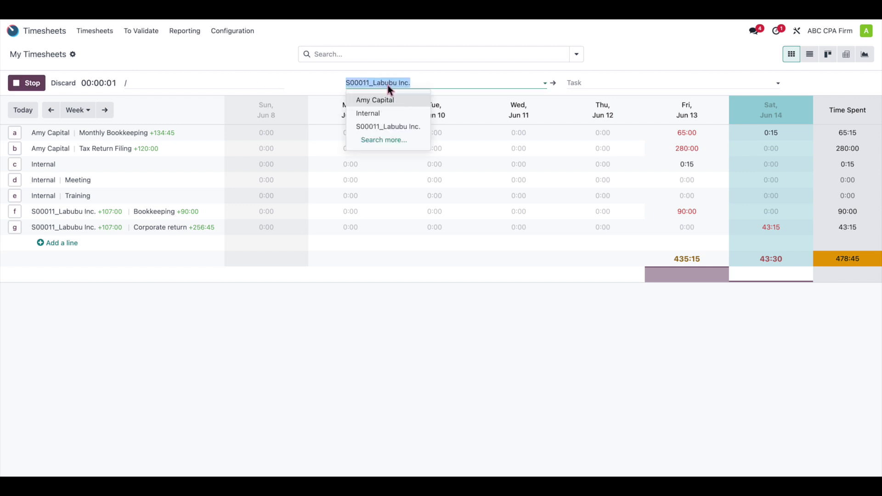
pyautogui.click(396, 112)
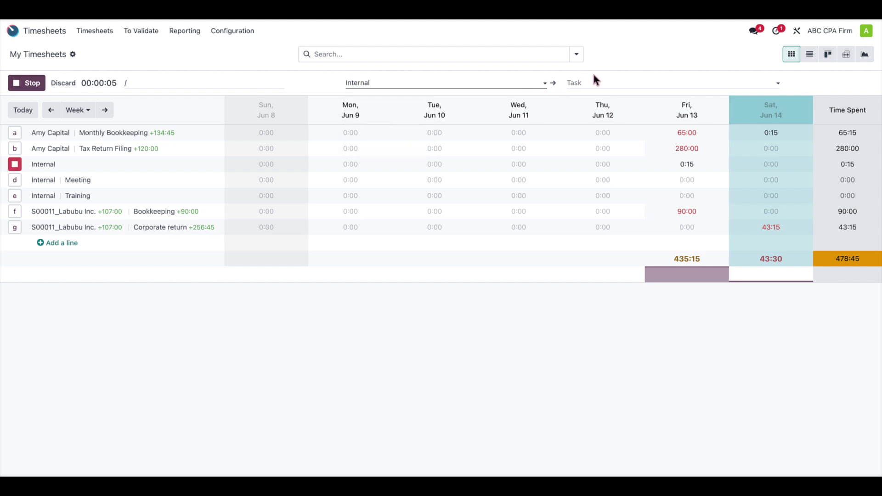
pyautogui.click(592, 82)
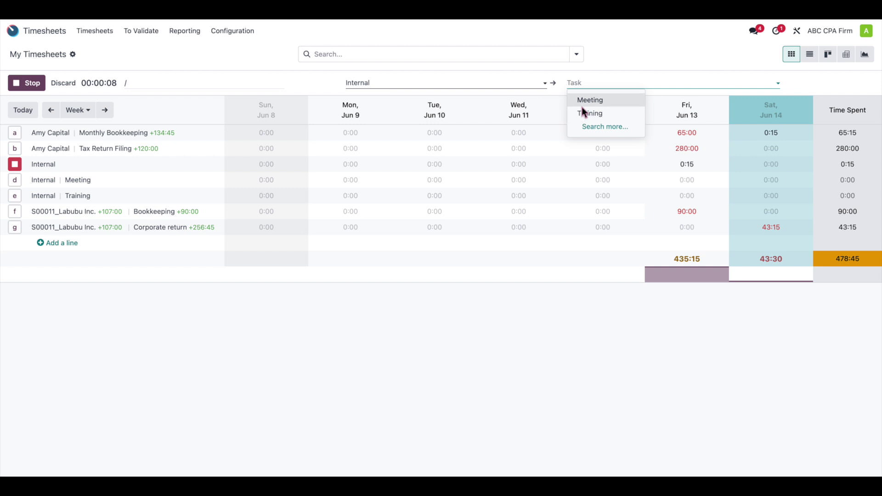
pyautogui.click(584, 113)
pyautogui.click(602, 81)
pyautogui.click(599, 99)
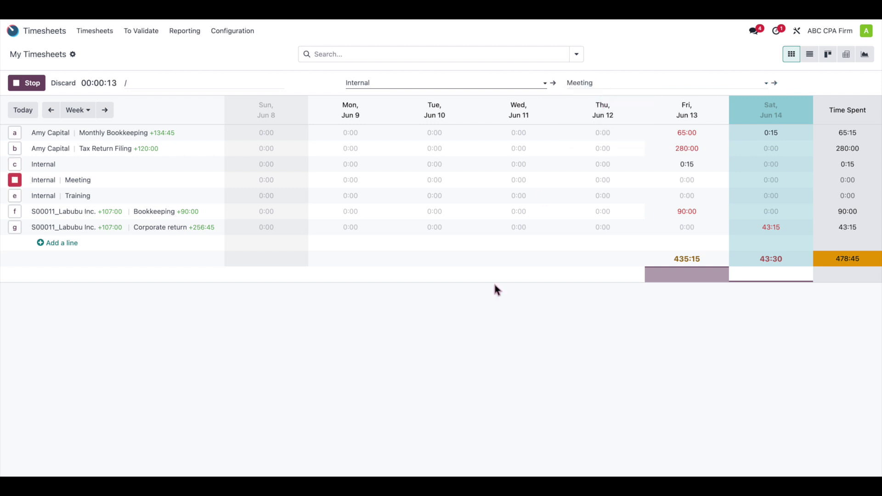
# Open the Meeting task, stop its timer and log 20 hours as the time spent
pyautogui.click(774, 83)
pyautogui.click(21, 82)
pyautogui.doubleClick(338, 249)
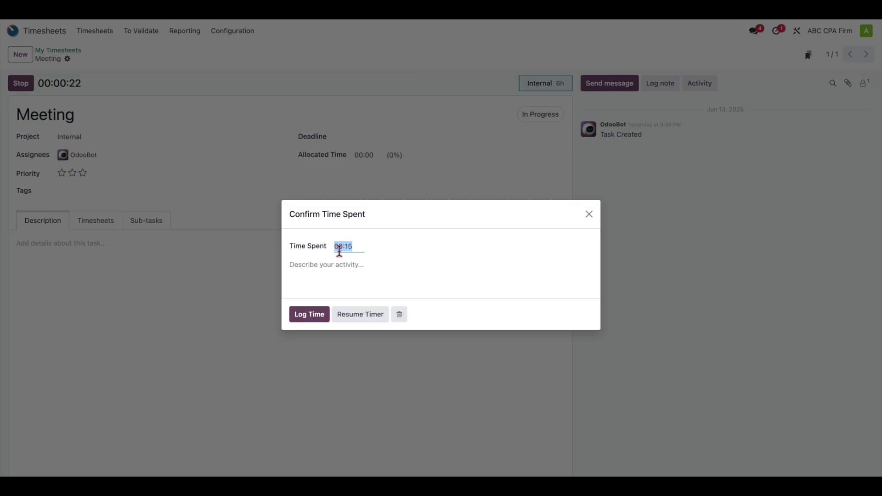
pyautogui.write('20')
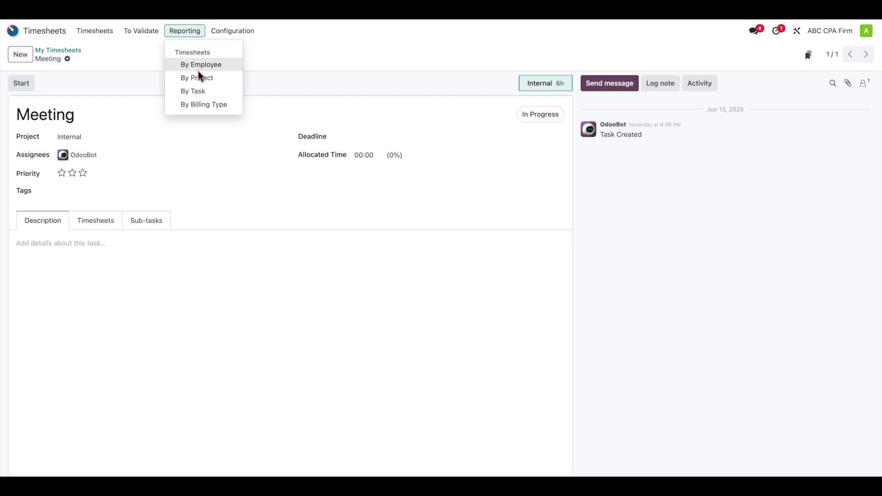
# Review the timesheet reports by project and by task
pyautogui.click(198, 77)
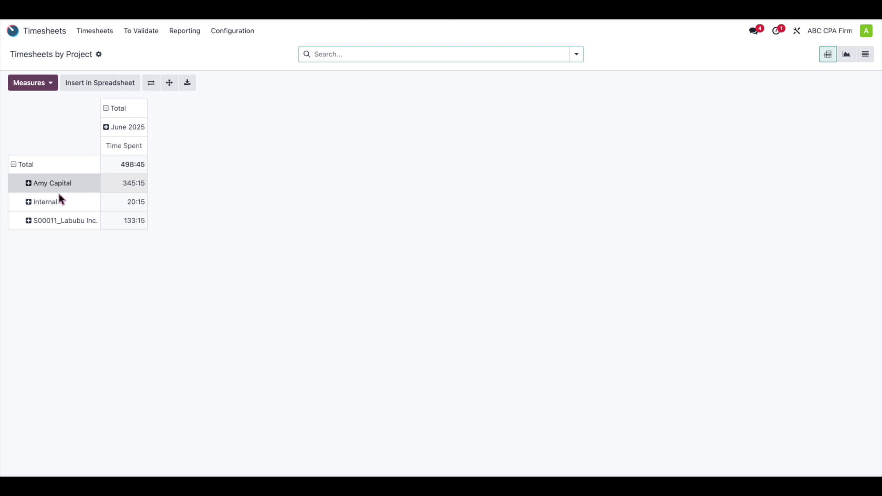
pyautogui.click(180, 33)
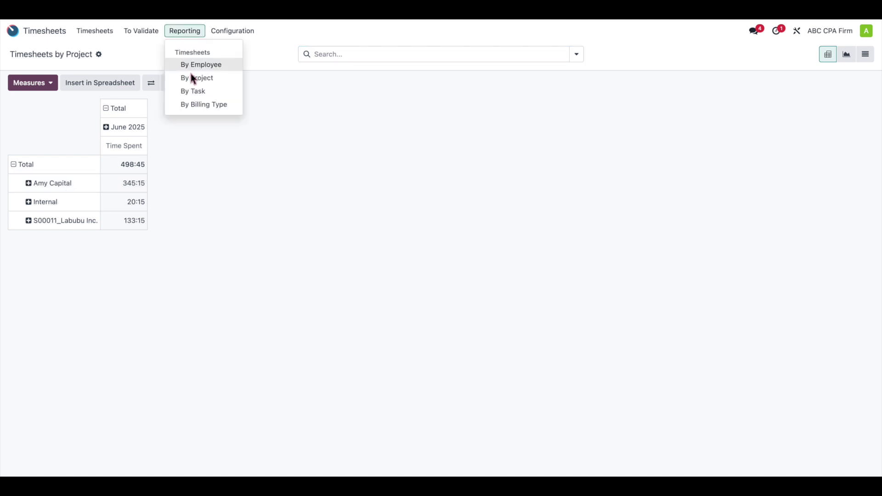
pyautogui.click(193, 90)
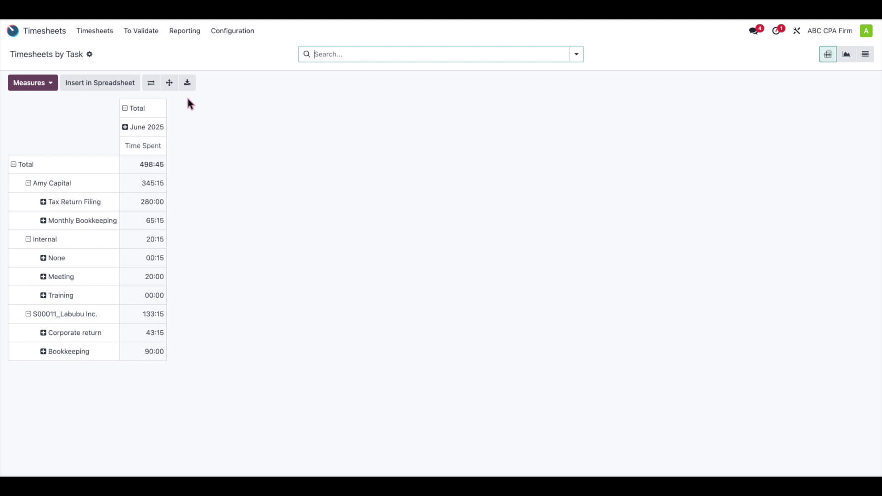
pyautogui.click(188, 32)
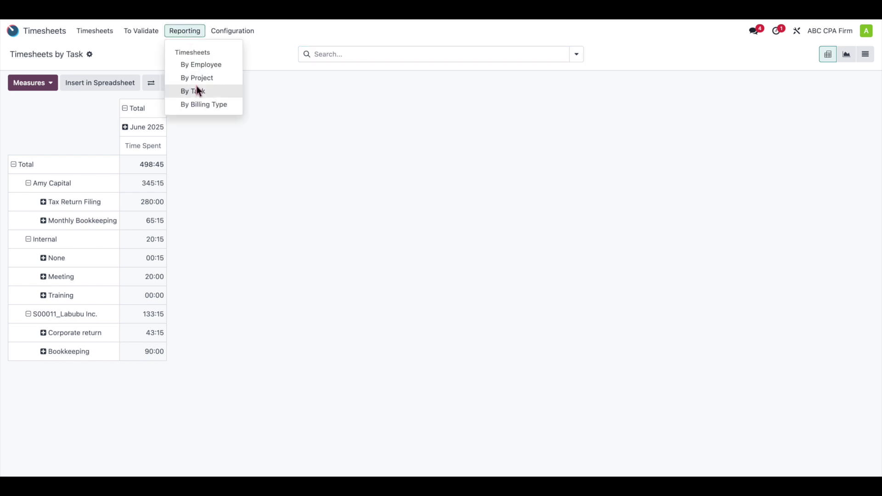
# Switch to the Project app, open the Tasks Analysis report and set its measure to Time Spent
pyautogui.click(110, 52)
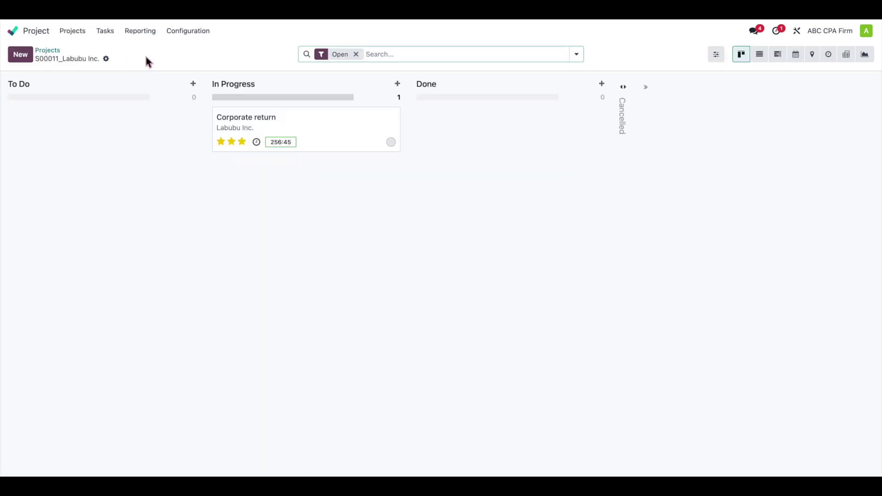
pyautogui.click(139, 33)
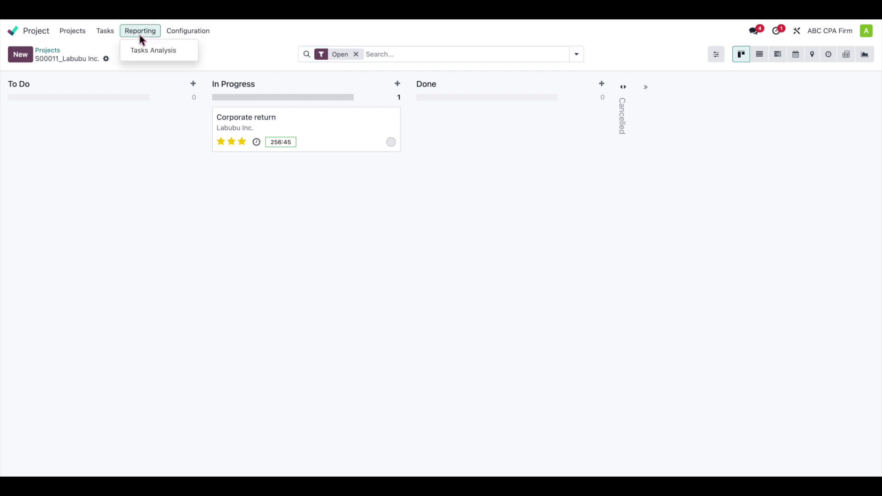
pyautogui.click(145, 50)
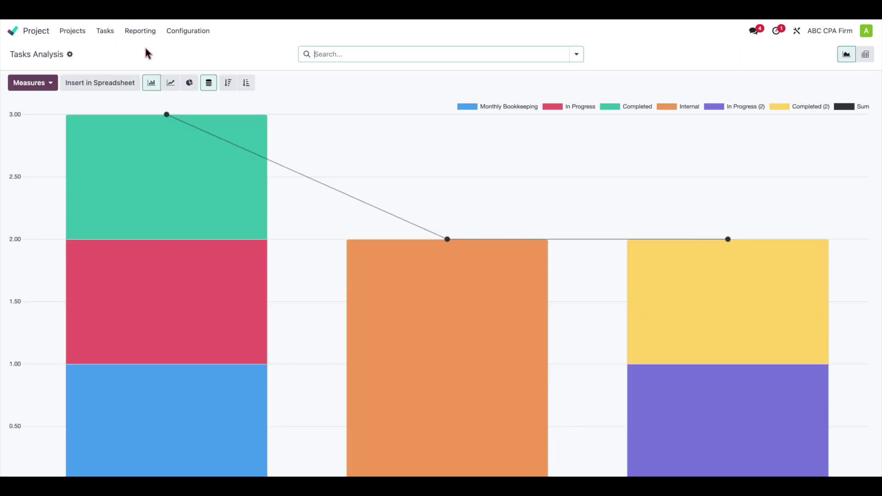
pyautogui.click(43, 83)
pyautogui.click(50, 185)
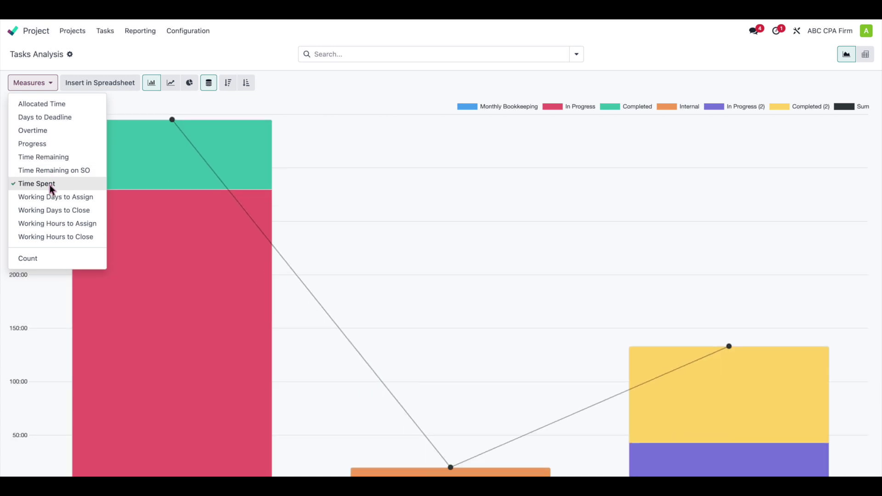
pyautogui.click(387, 335)
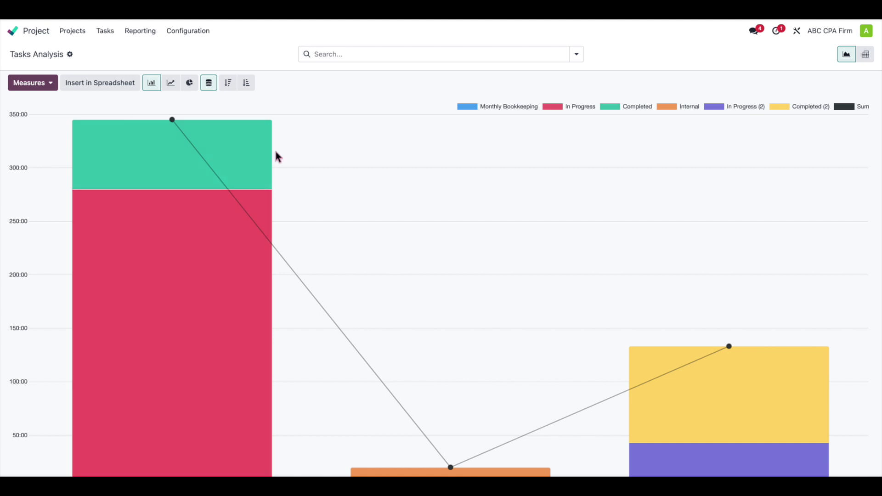
# Change the Tasks Analysis measure to Progress and display the report as a pie chart
pyautogui.click(50, 82)
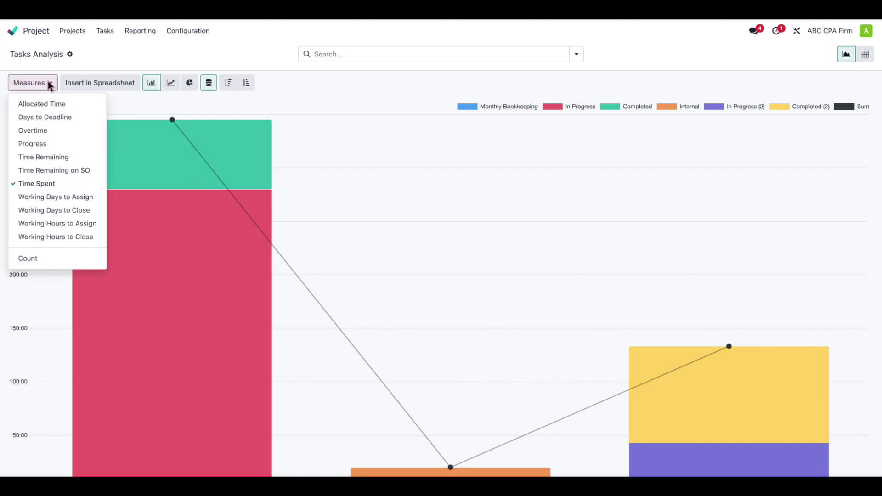
pyautogui.click(68, 147)
pyautogui.click(278, 95)
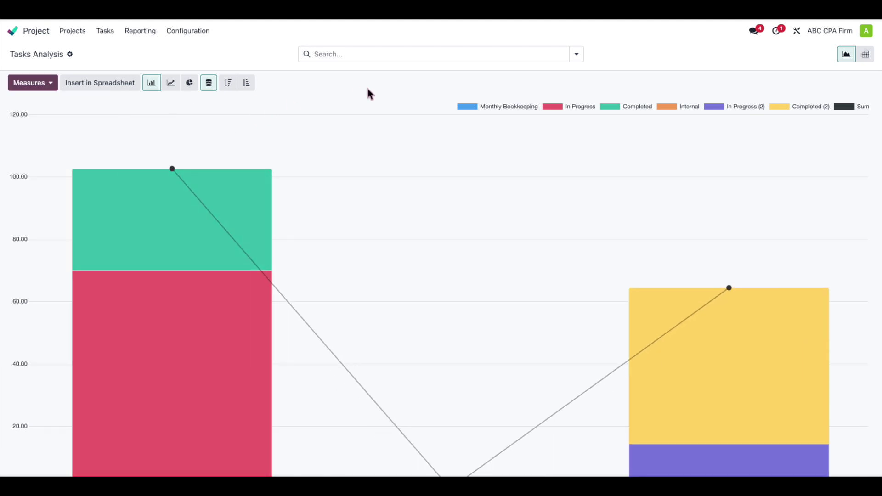
pyautogui.click(189, 84)
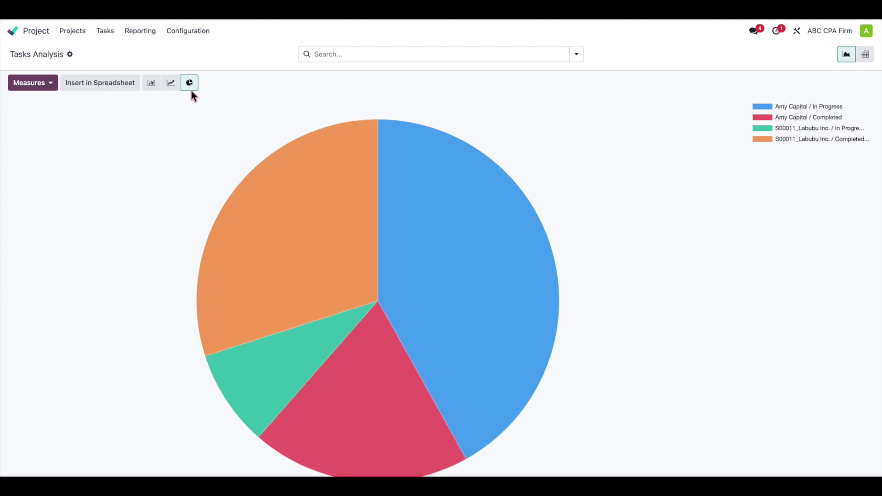
# Open the list of tasks behind the pie chart's completed slice for the Labubu Inc. project
pyautogui.moveTo(256, 204)
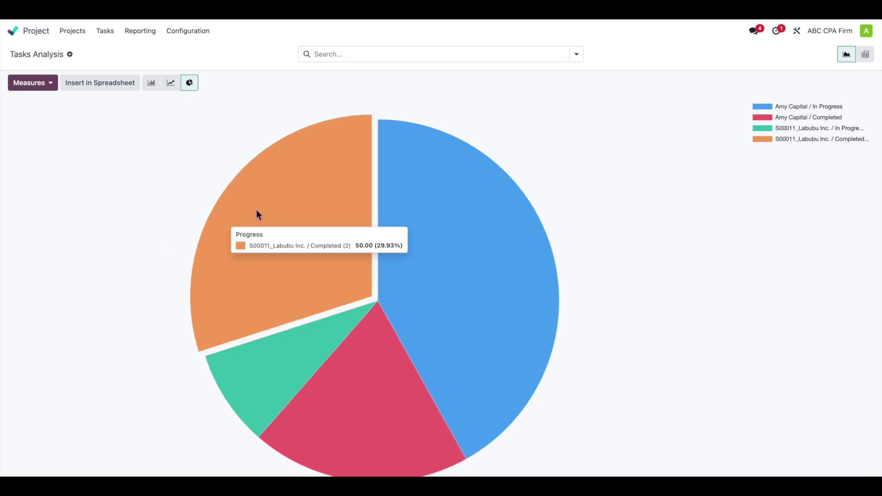
pyautogui.click(314, 229)
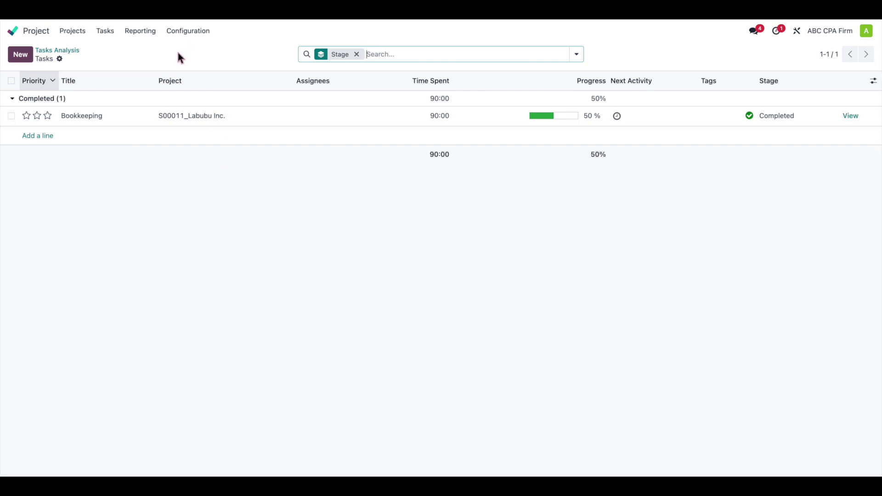
pyautogui.click(200, 37)
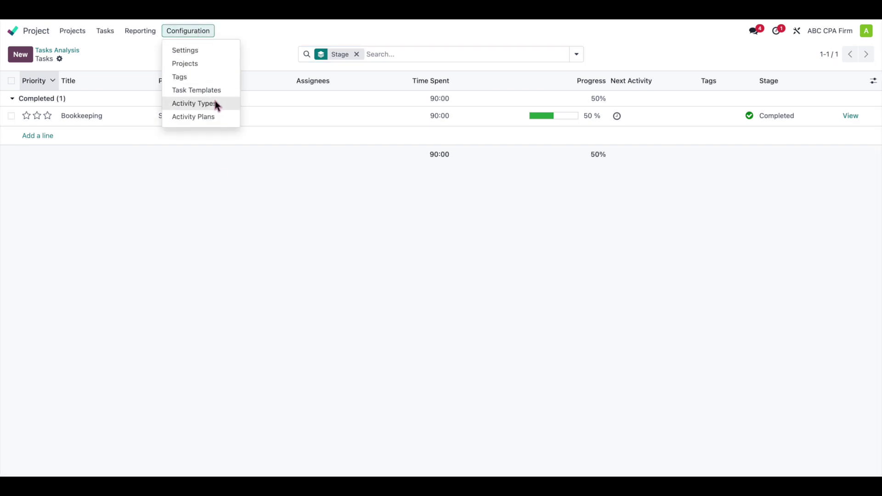
pyautogui.click(170, 197)
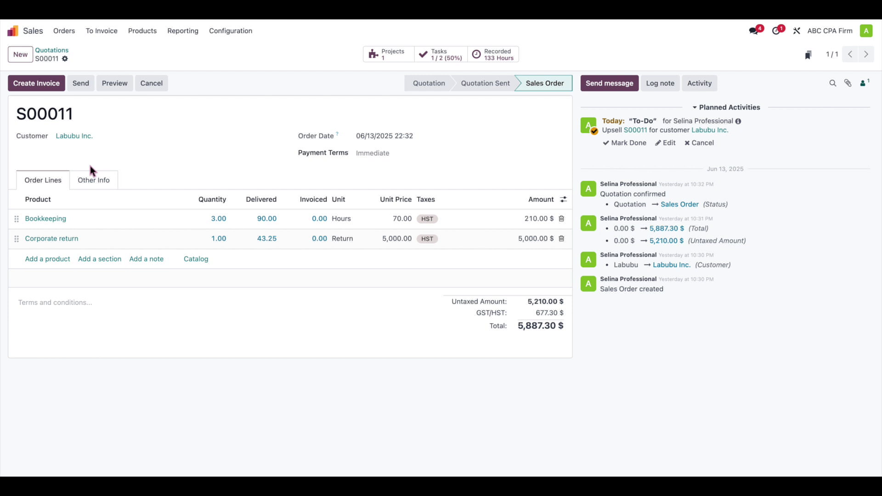
# Start a regular invoice from the Labubu Inc. sales order, with a timesheets period of 06/08/2025 to 06/14/2025
pyautogui.click(48, 84)
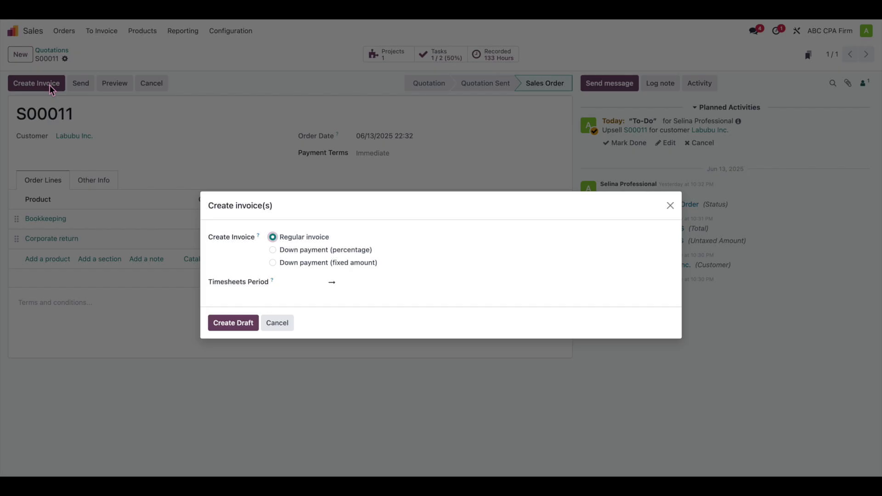
pyautogui.click(302, 284)
pyautogui.click(177, 386)
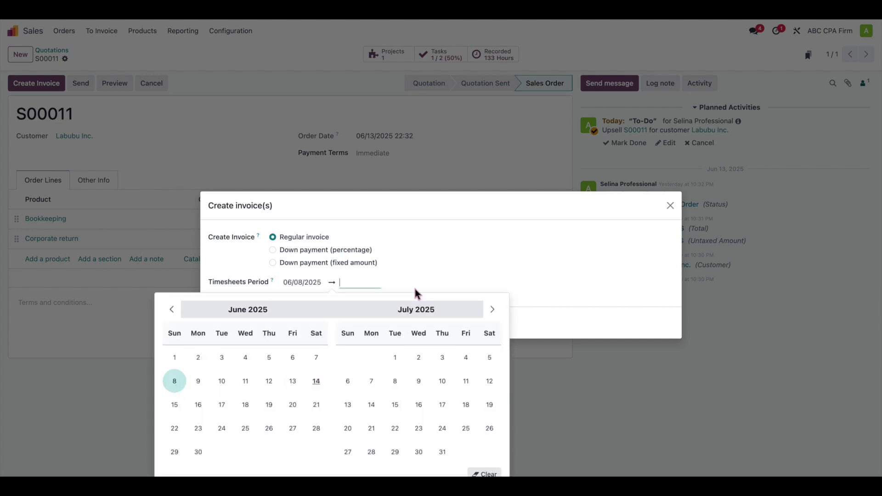
pyautogui.click(316, 382)
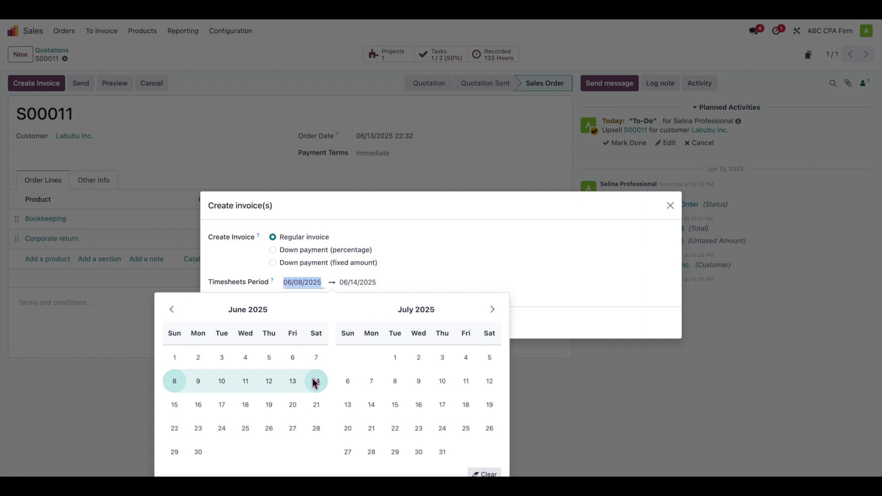